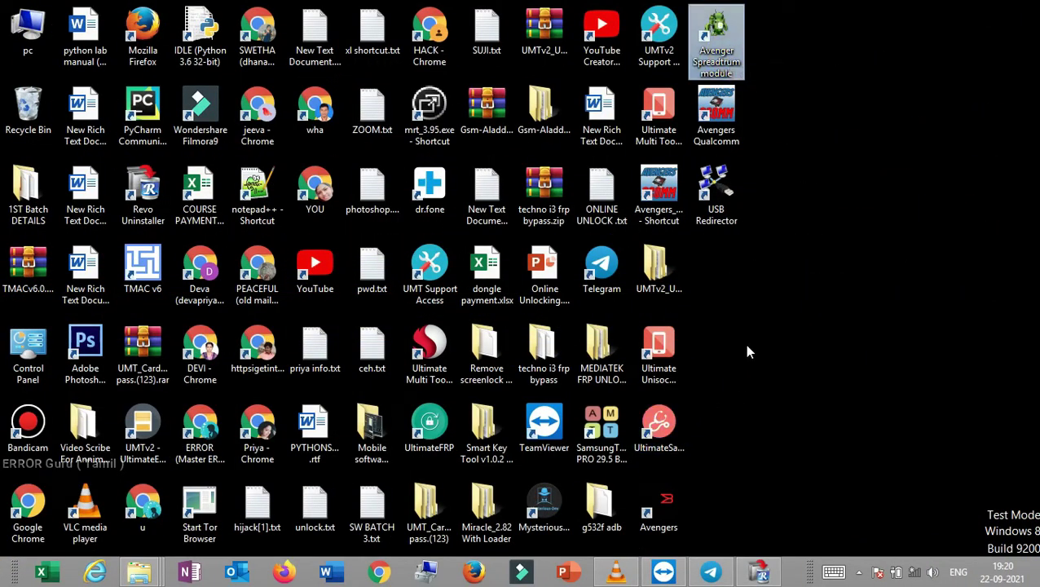
Step: Launch the Avengers Qualcomm Module from its desktop shortcut and move its window fully into view
left_click(415, 359)
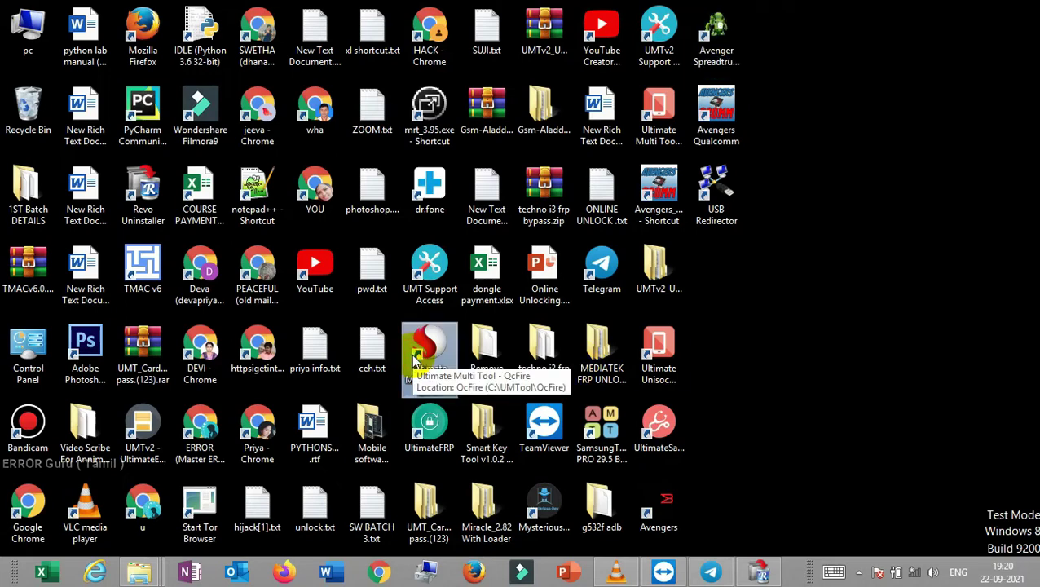
left_click(759, 339)
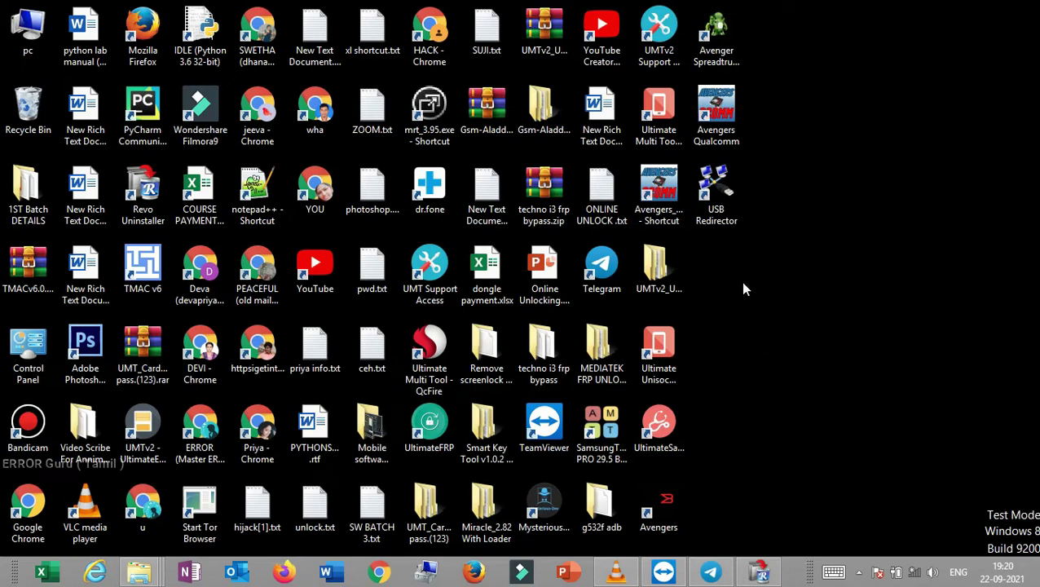
left_click(673, 216)
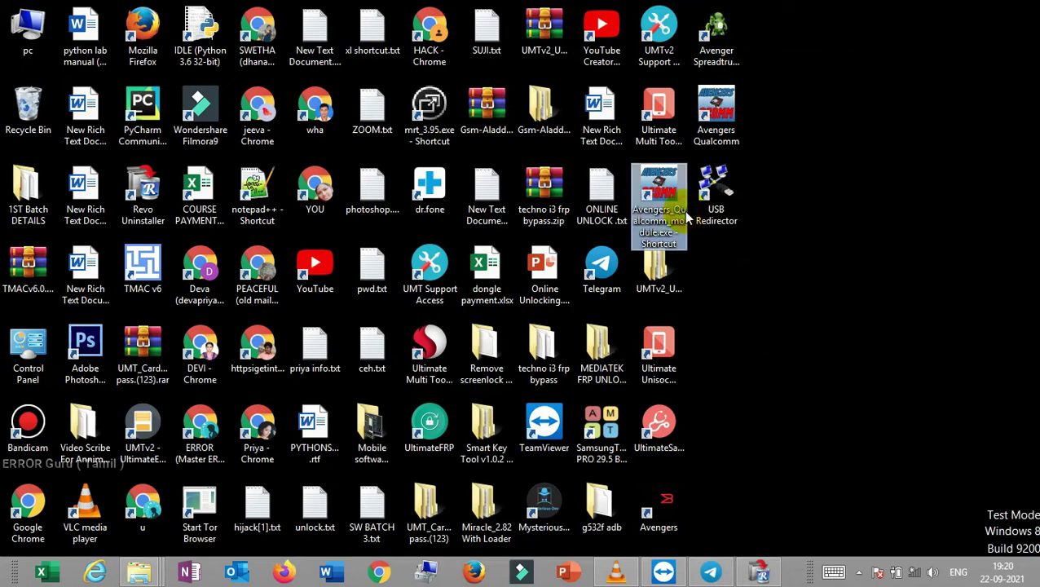
double_click(667, 208)
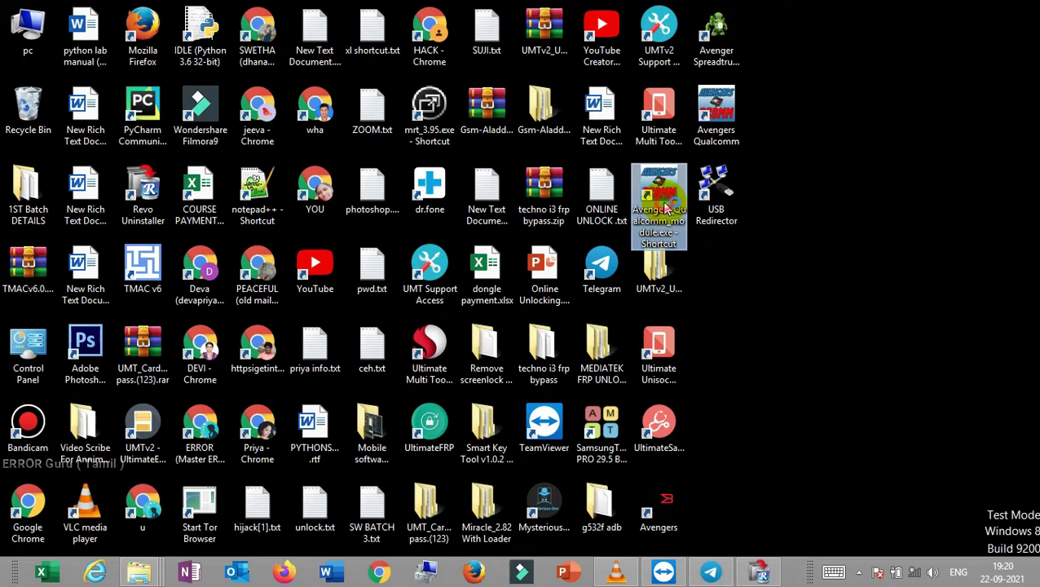
right_click(888, 158)
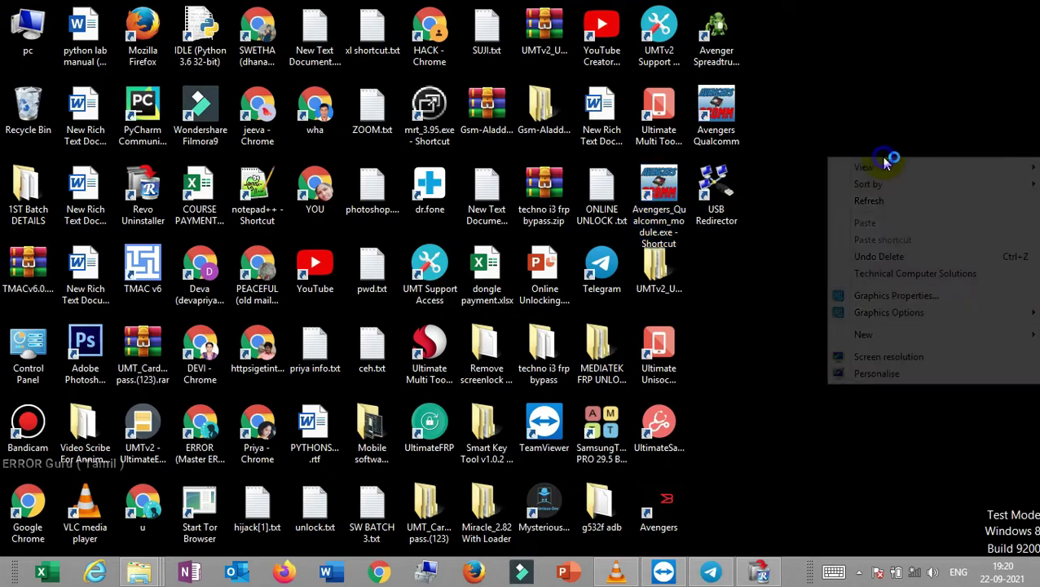
left_click(896, 203)
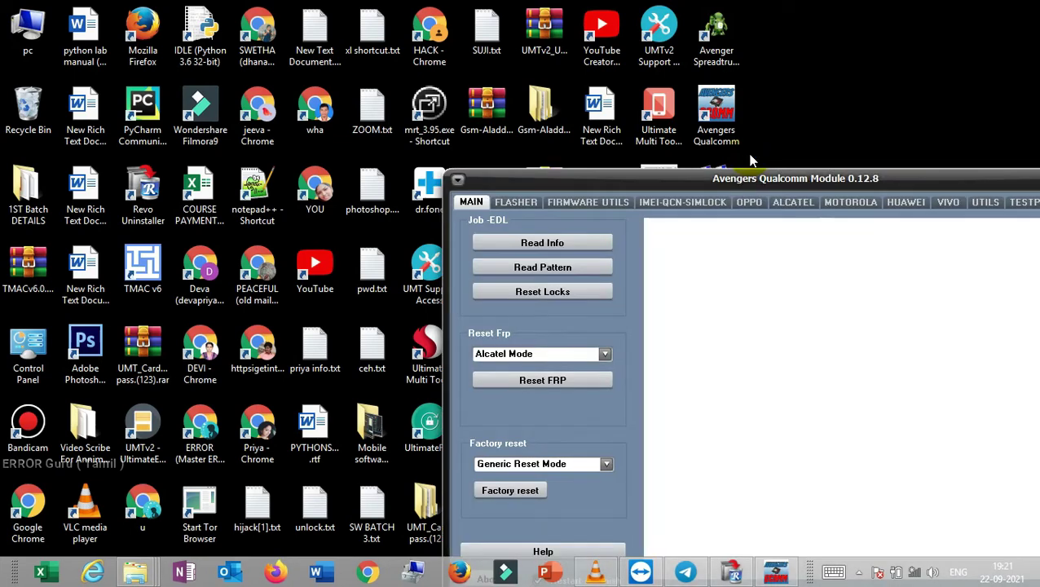
left_click_drag(684, 174, 386, 39)
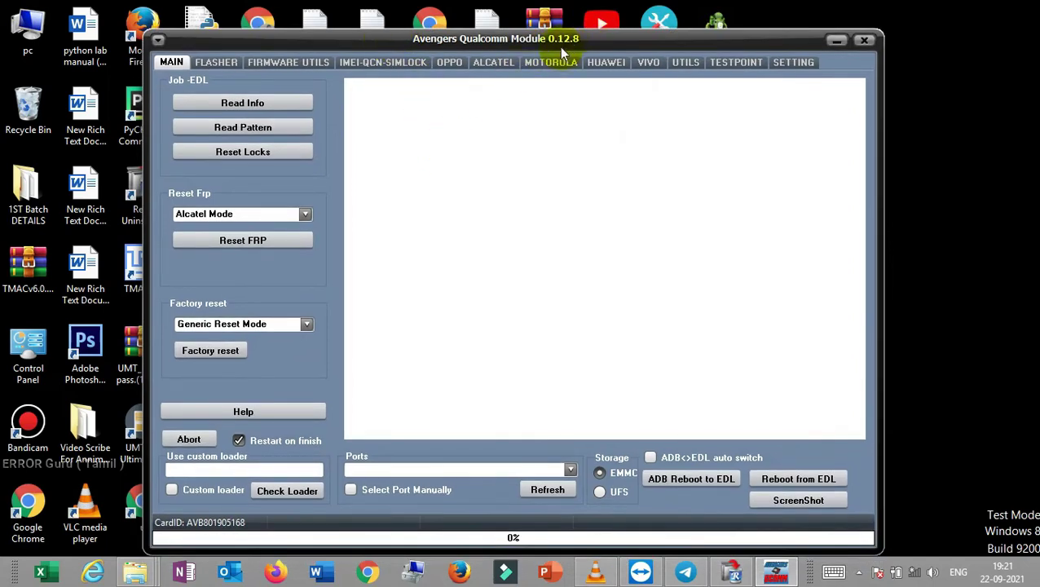
left_click(534, 175)
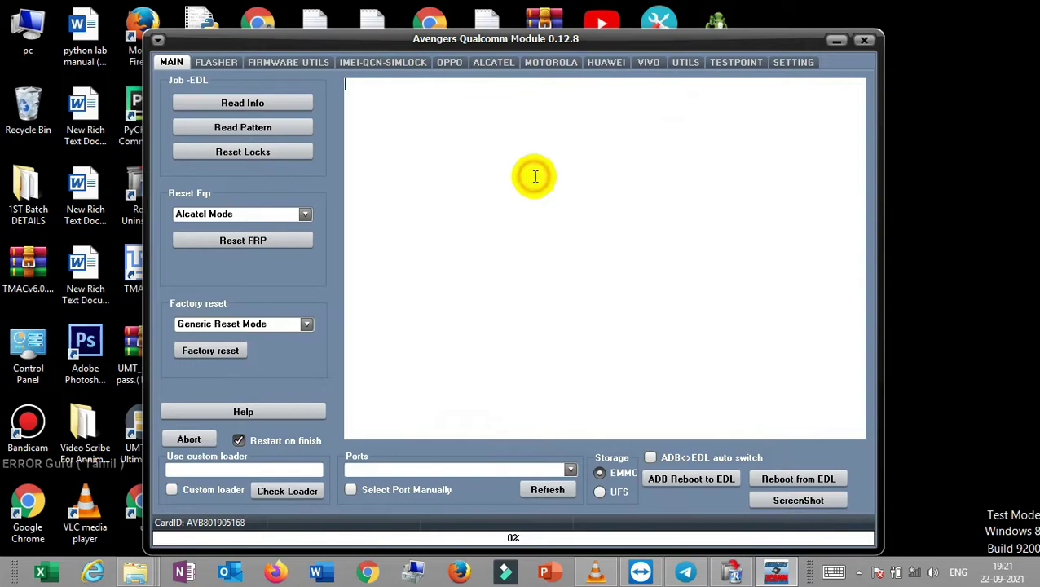
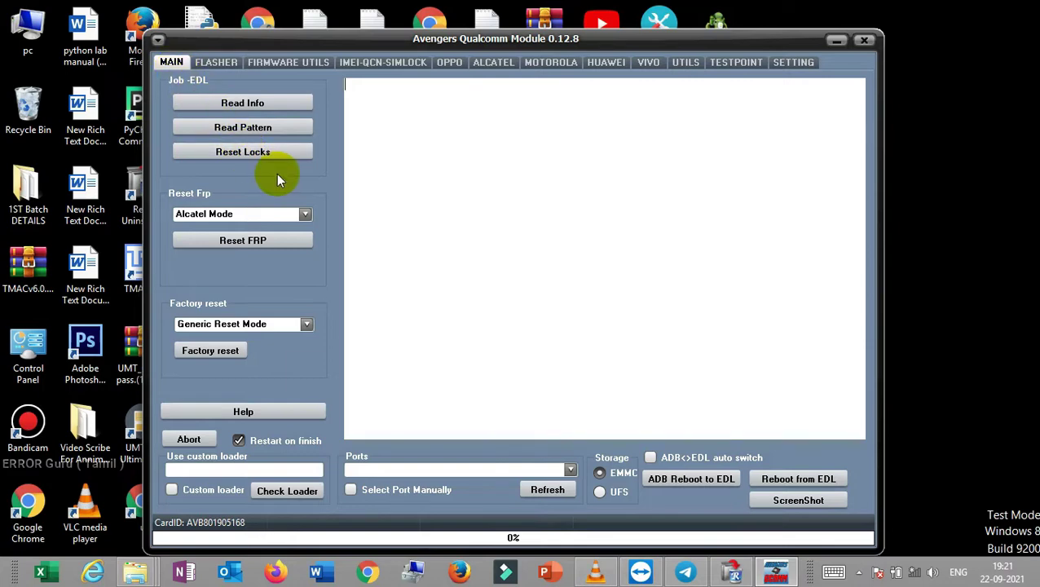
Step: Review the available Reset FRP modes and factory reset modes among the main functions
left_click(305, 214)
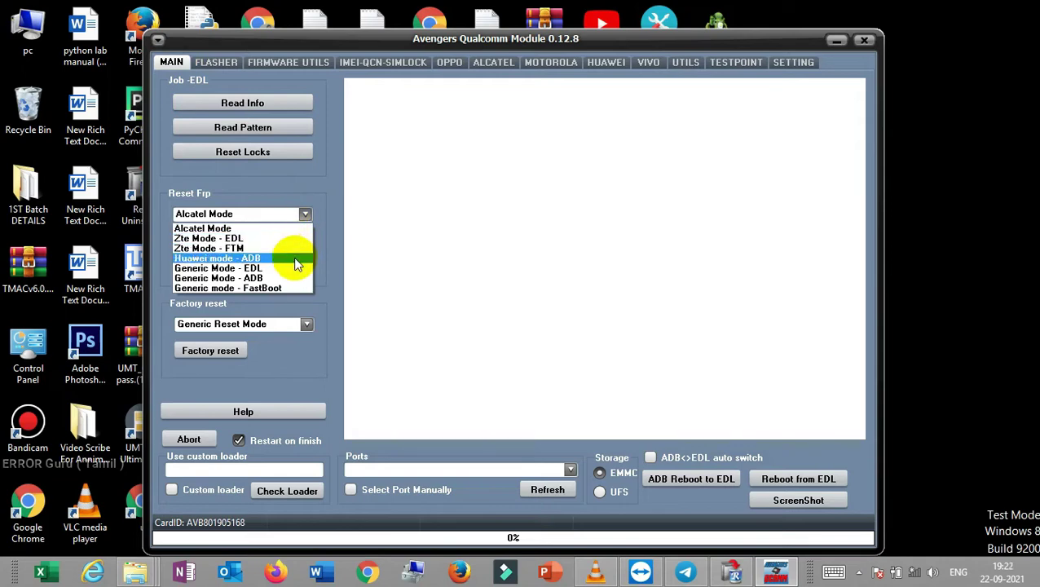
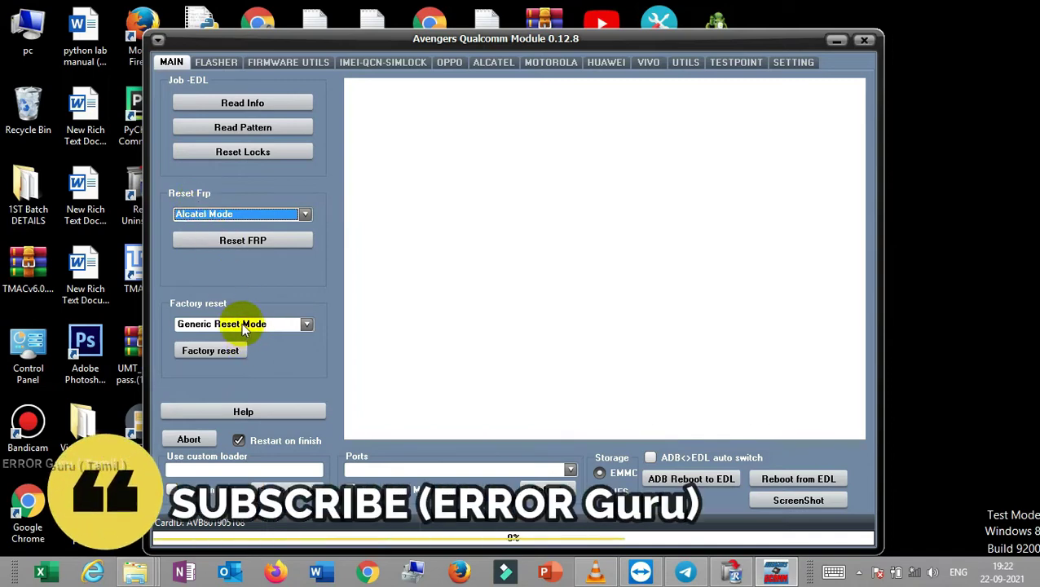
left_click(305, 325)
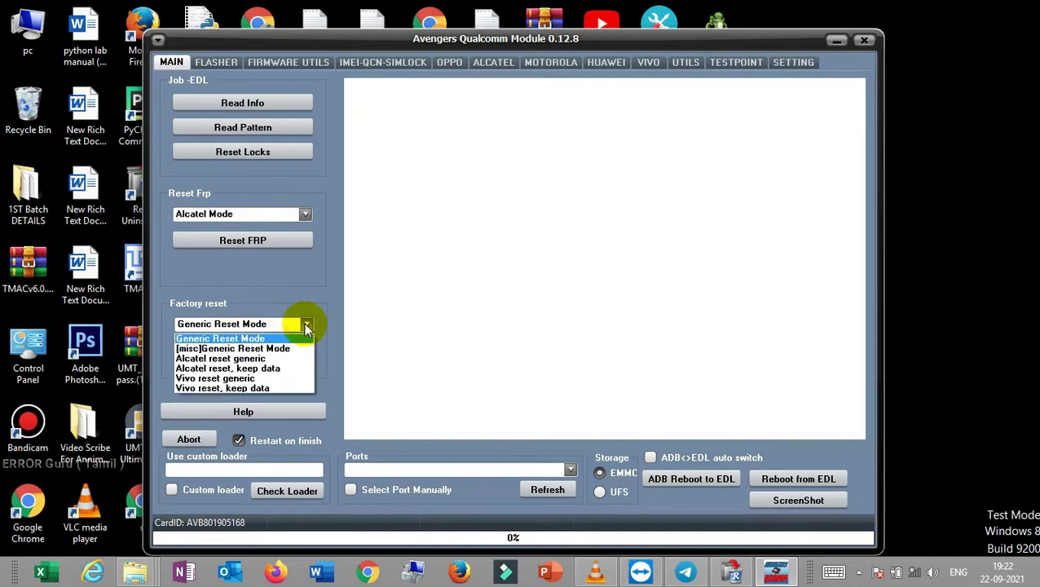
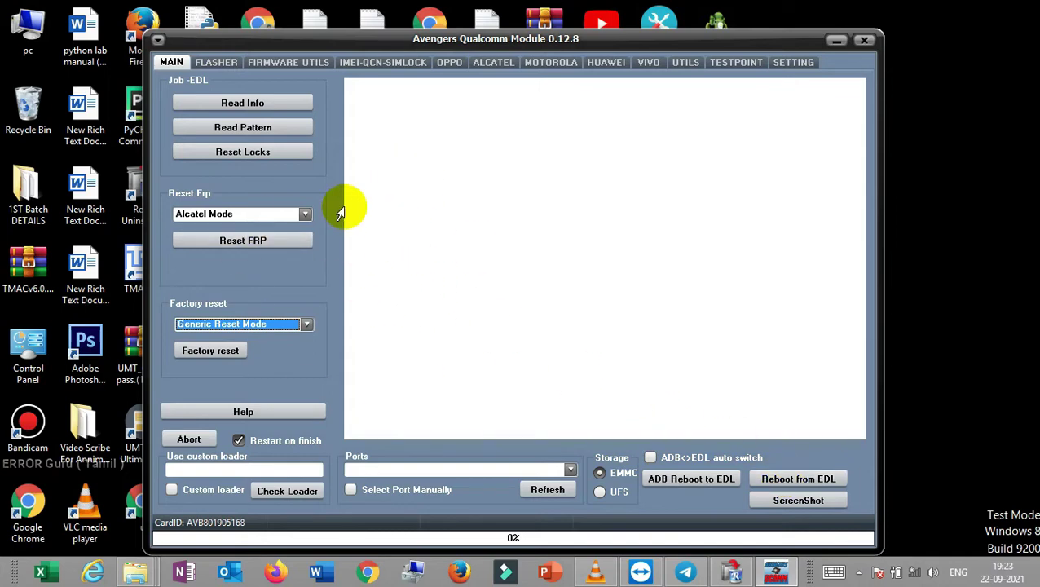
Step: Enable the Erase FRP option for the firmware flasher
left_click(218, 63)
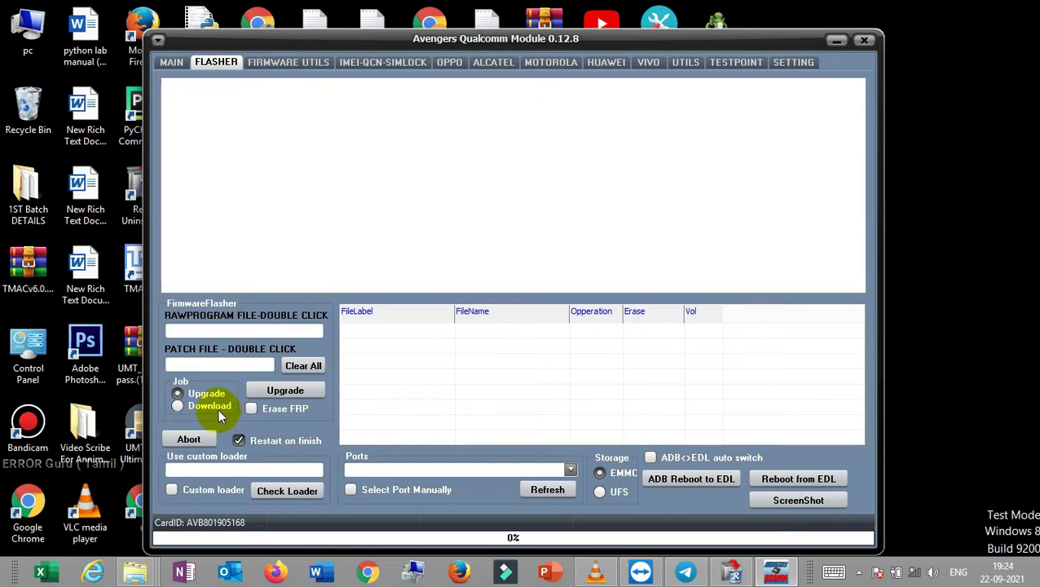
left_click(250, 409)
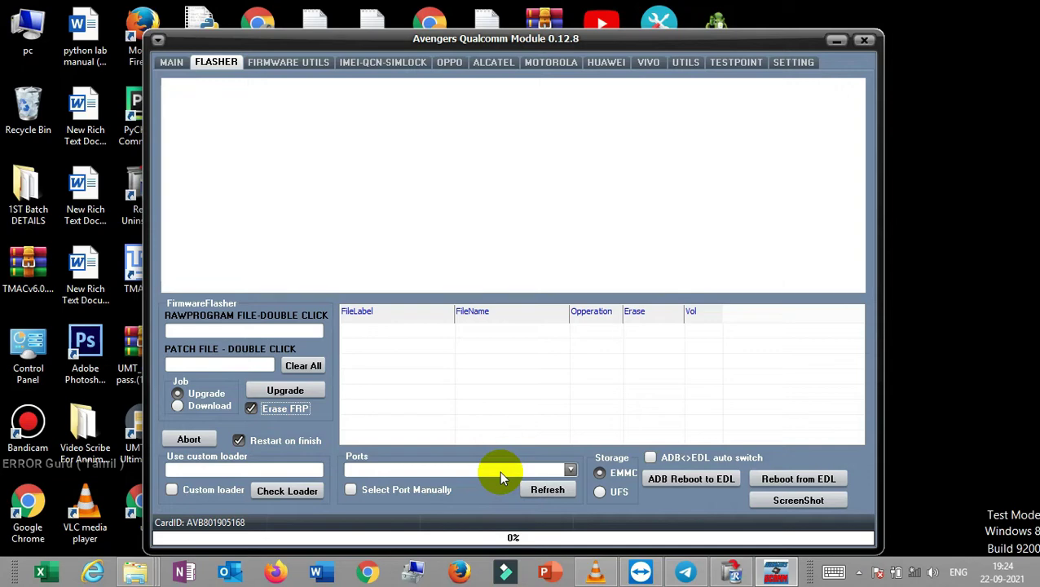
Step: Review the firmware utilities and the IMEI repair, simlock and QCN functions
left_click(318, 63)
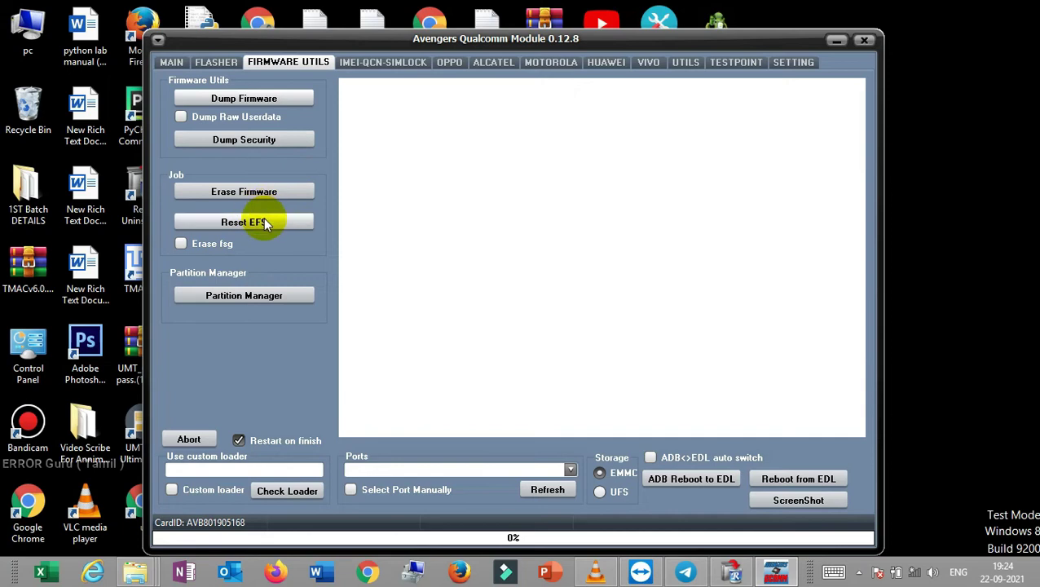
left_click(365, 64)
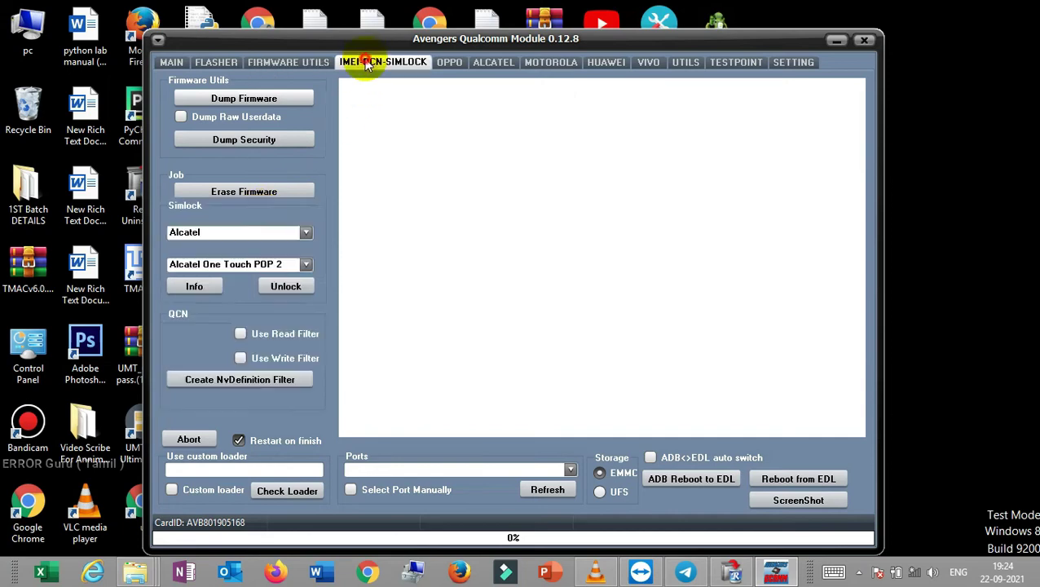
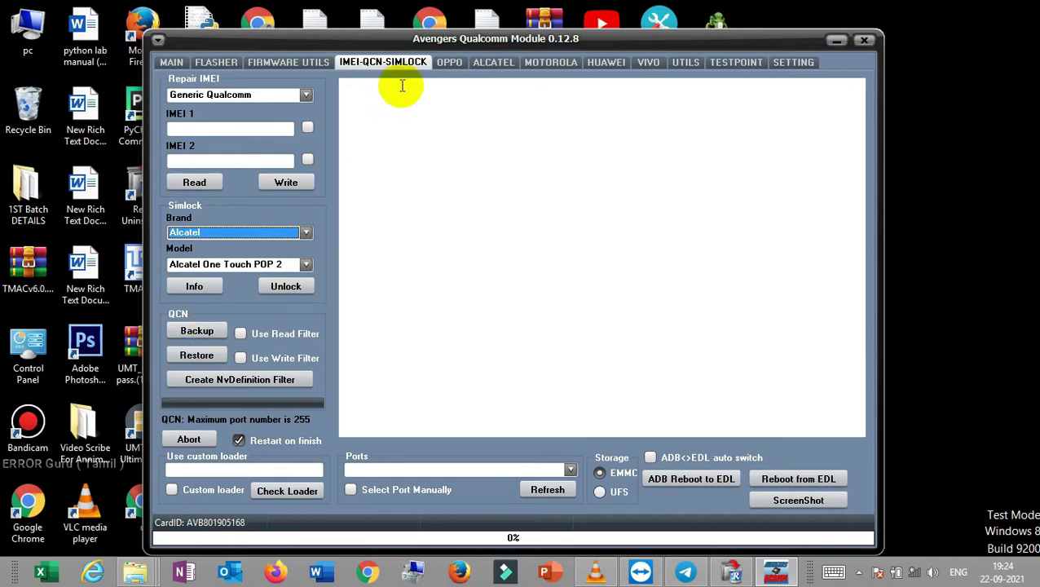
Step: Choose 3001 as the phone model for the OPPO lock functions
left_click(456, 66)
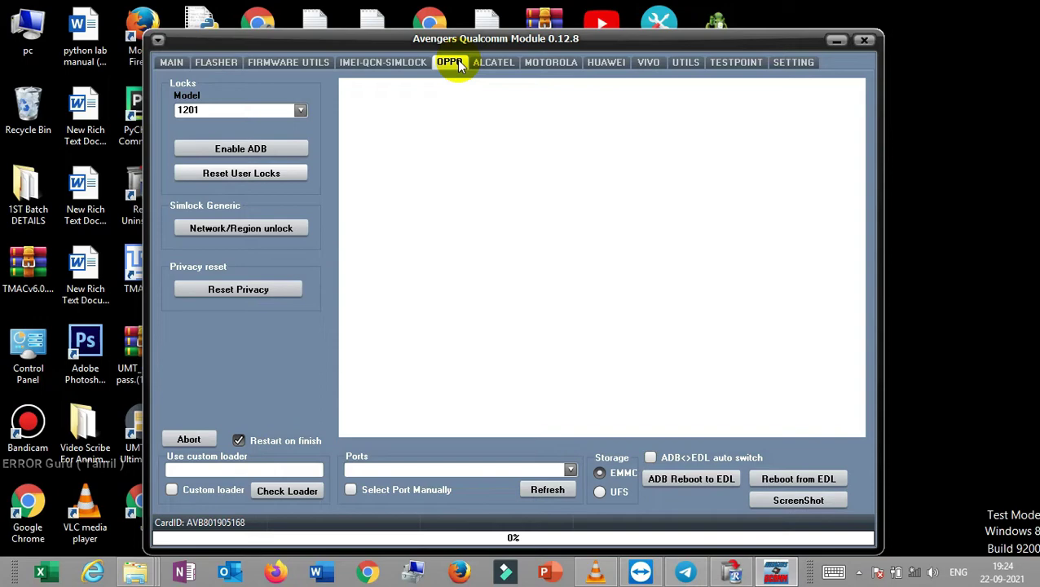
left_click(286, 109)
left_click(286, 109)
left_click(286, 110)
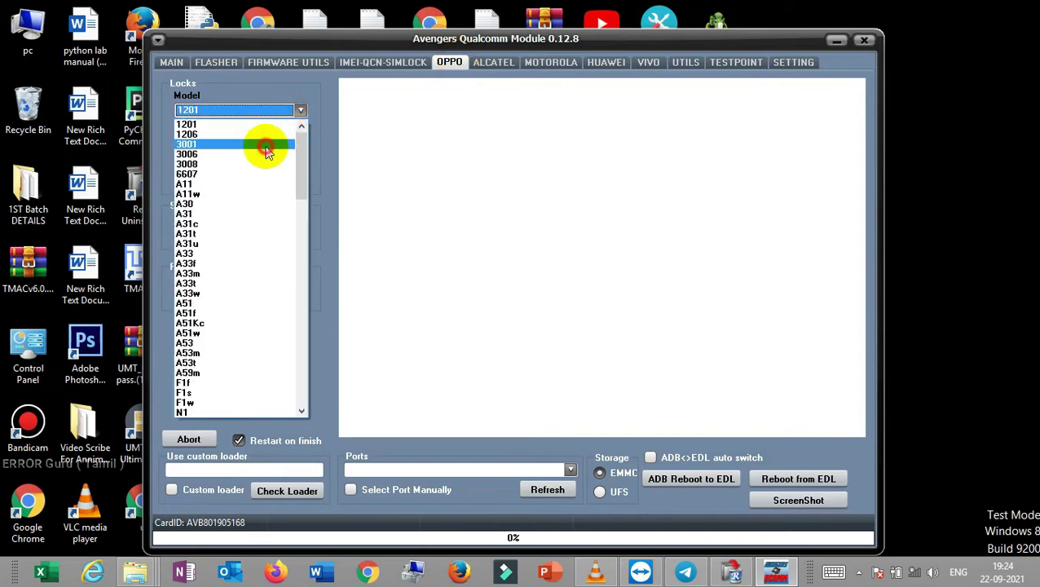
left_click(265, 134)
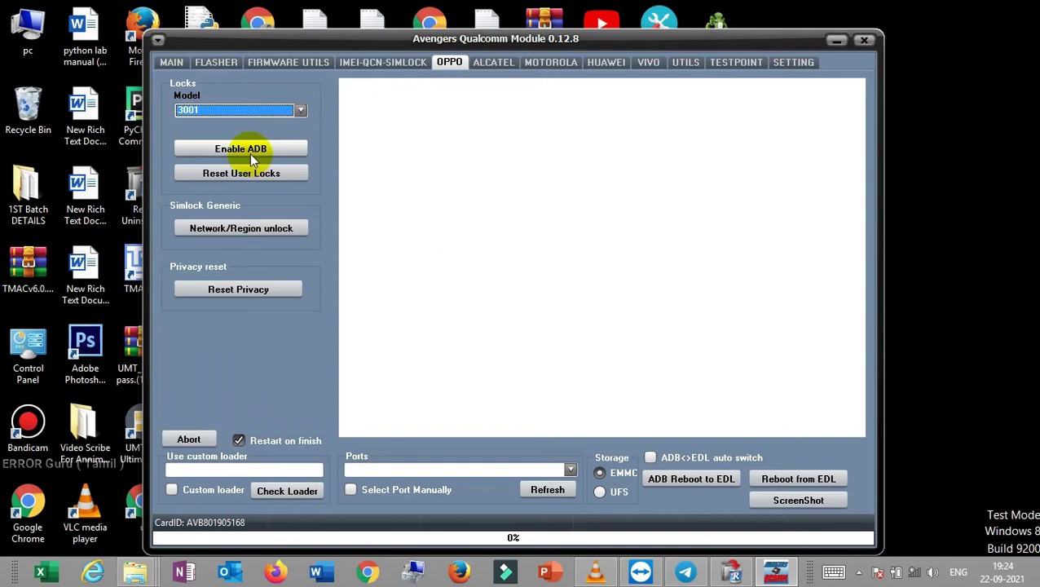
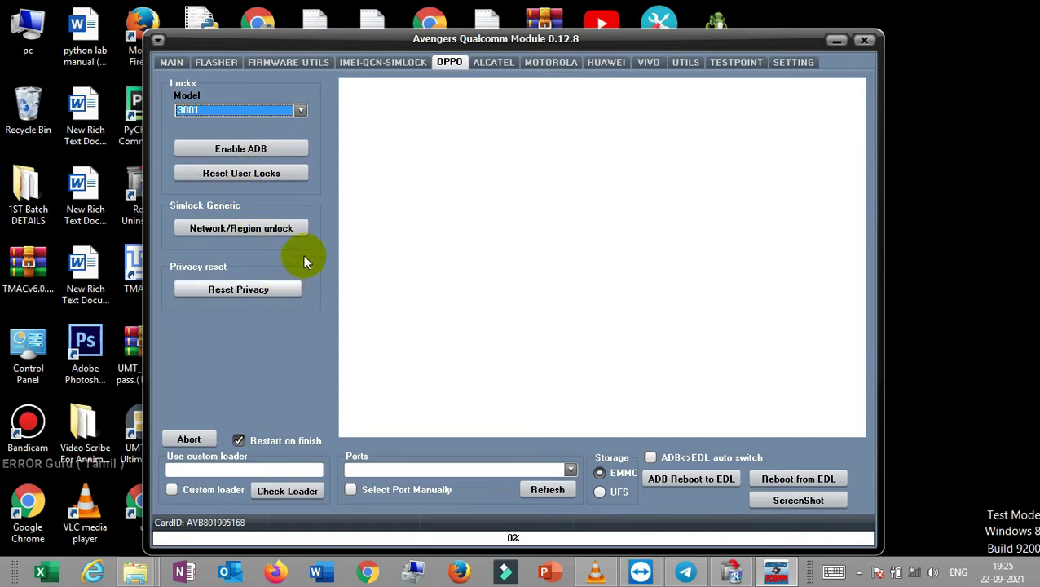
Step: Look over the Alcatel functions and Huawei model list, and choose Holly 4+ TRT-AL00 for Huawei's new FRP method
left_click(494, 62)
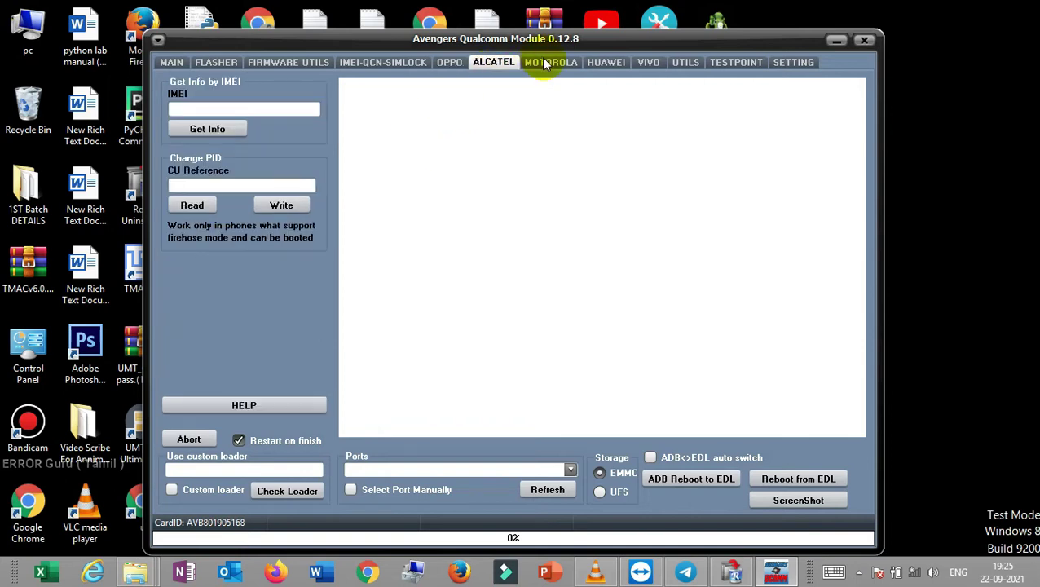
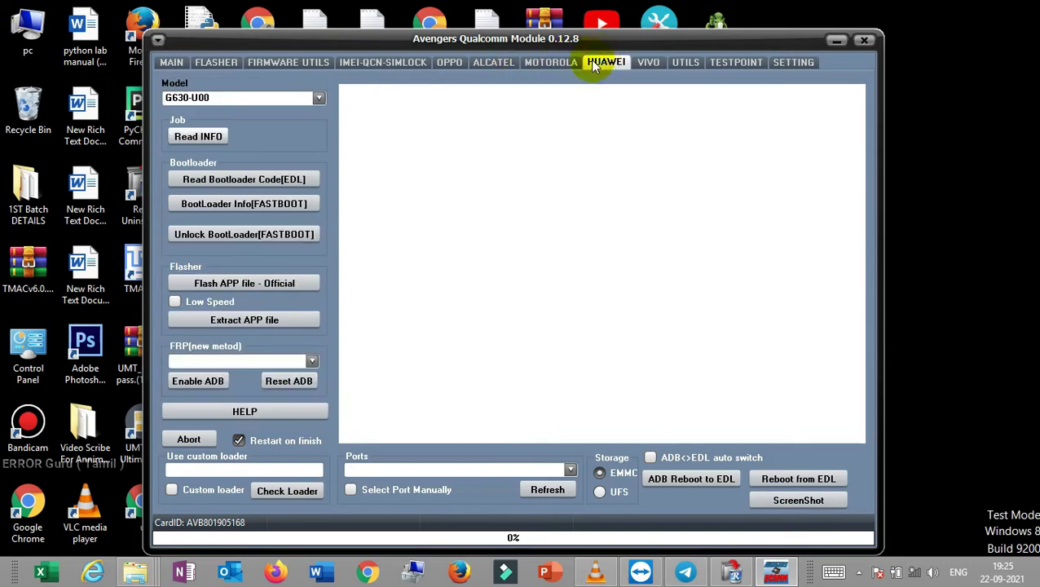
left_click(317, 99)
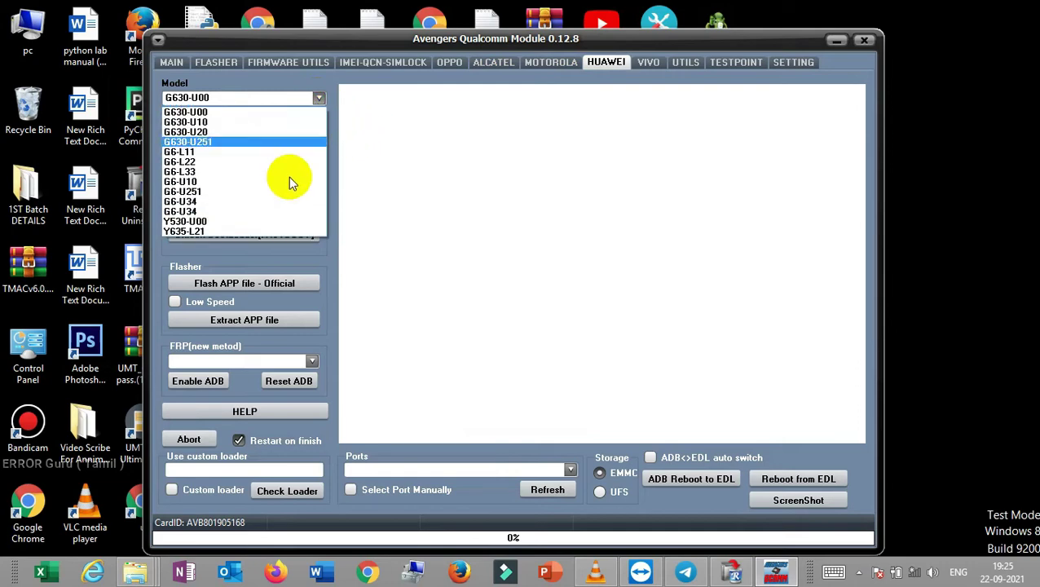
left_click(461, 271)
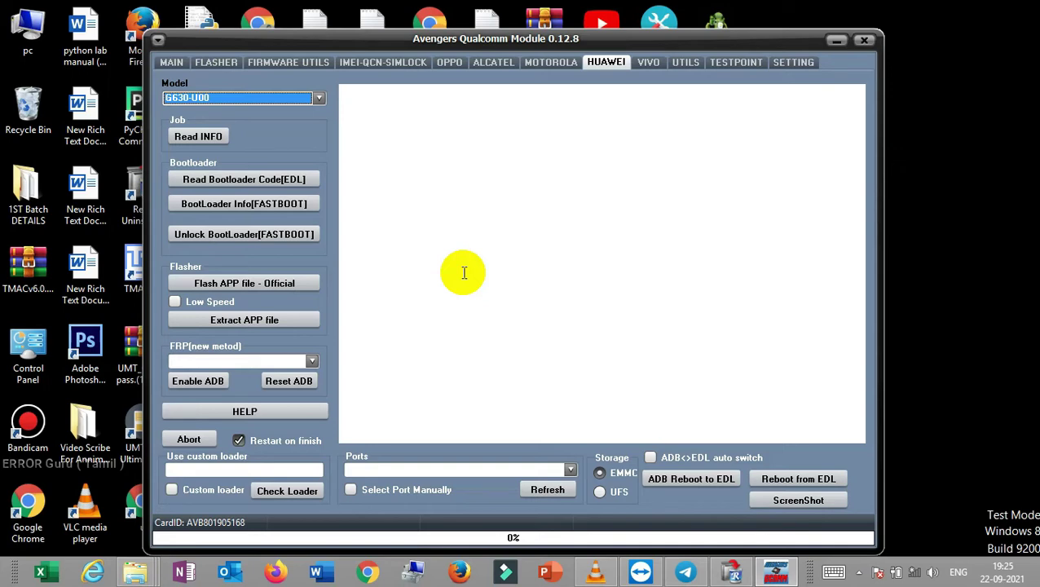
left_click(311, 361)
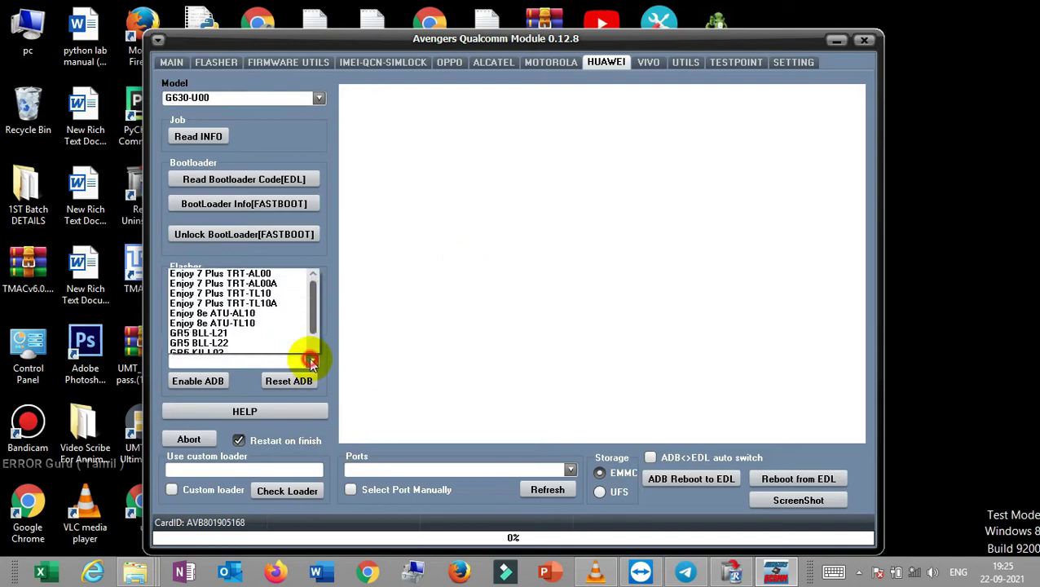
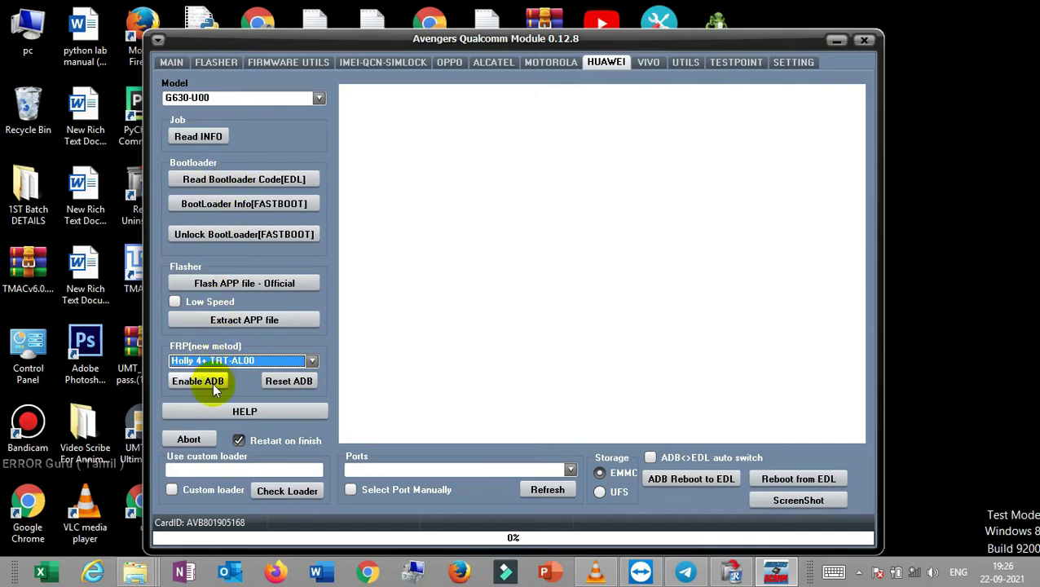
Step: Review the Vivo reset functions and the ADB, FastBoot and Diag utilities
left_click(647, 68)
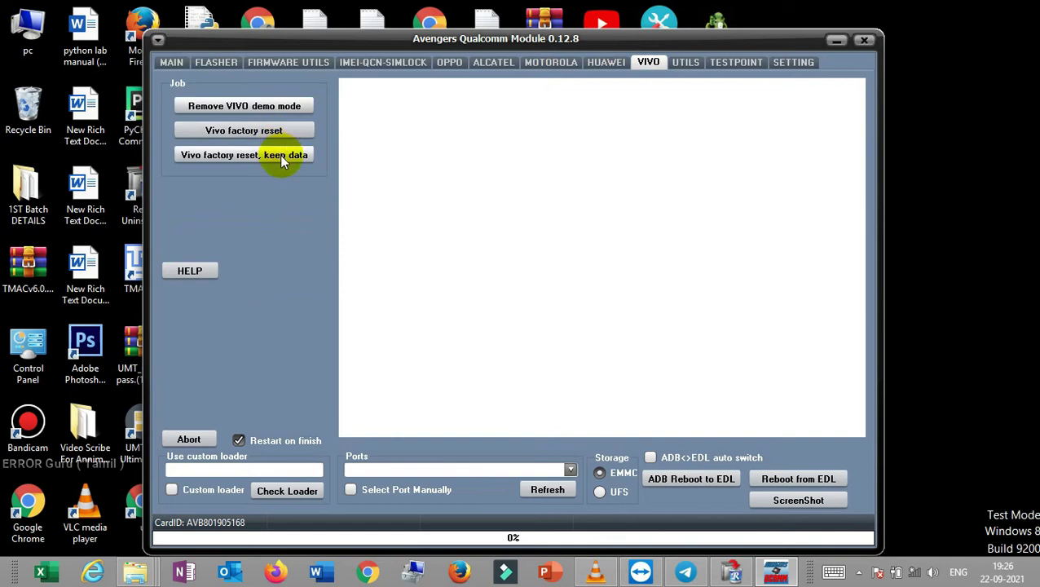
left_click(686, 62)
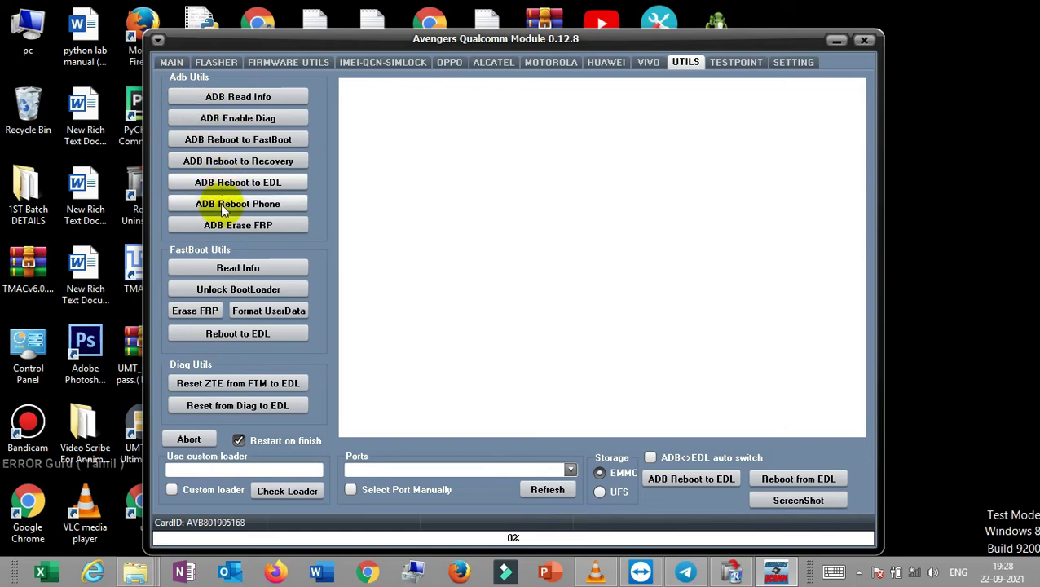
Step: View the OPPO A33f and F1 EDL test point images, and expand the list of Vivo test point images
left_click(748, 65)
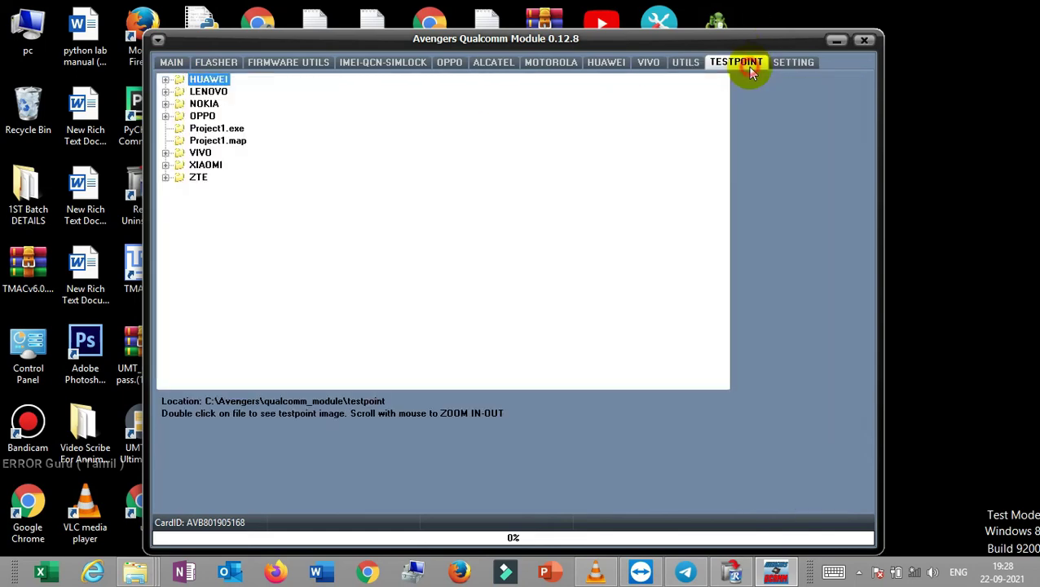
left_click(167, 117)
double_click(232, 131)
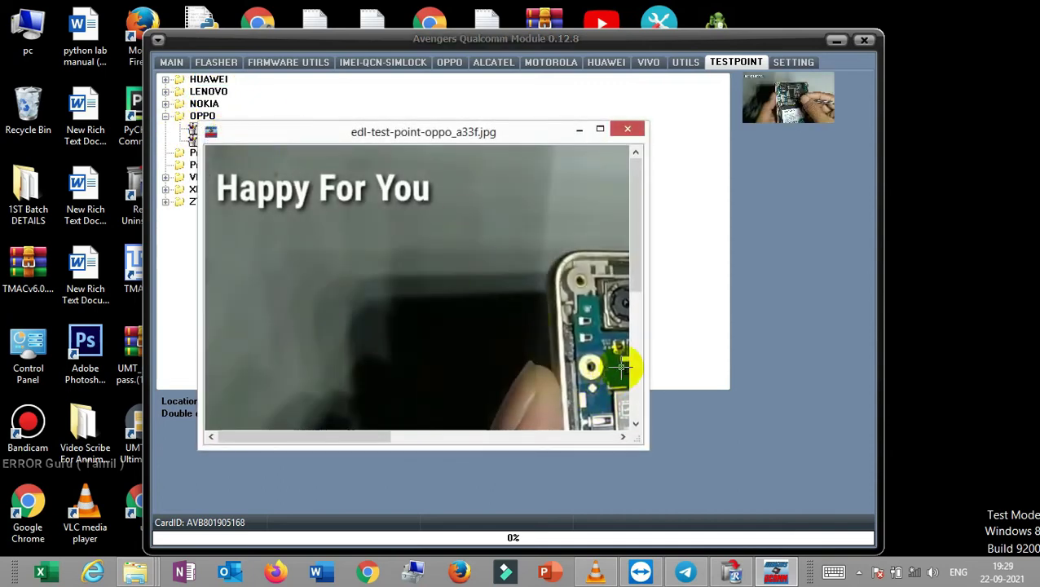
left_click(629, 127)
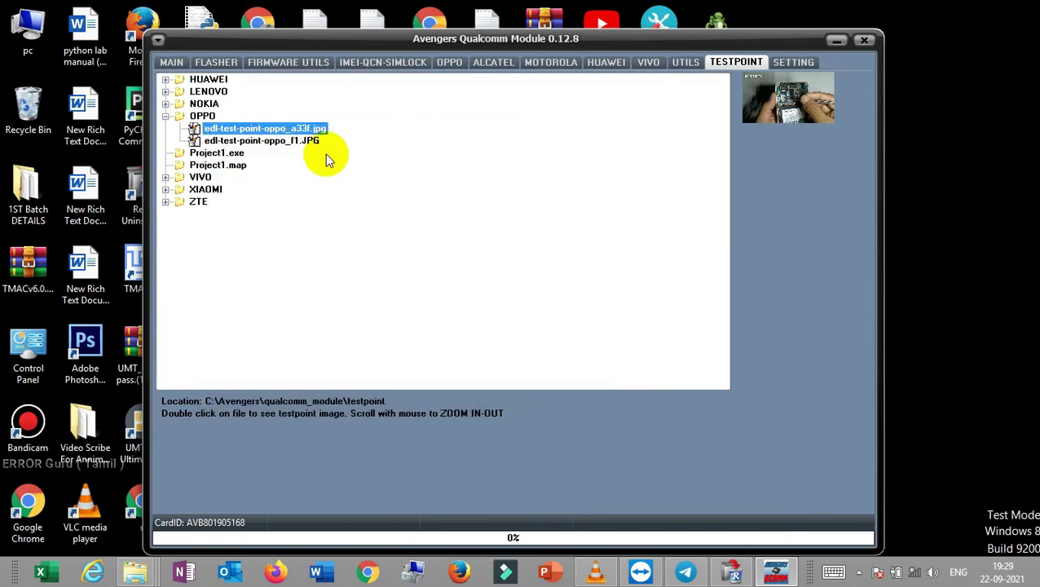
left_click(238, 142)
double_click(239, 143)
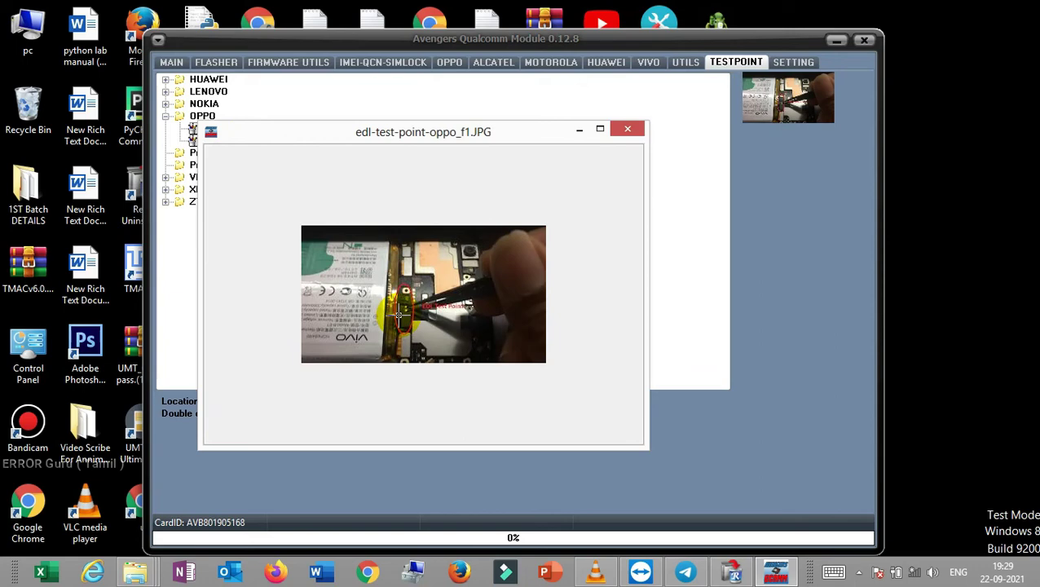
left_click(627, 128)
left_click(204, 178)
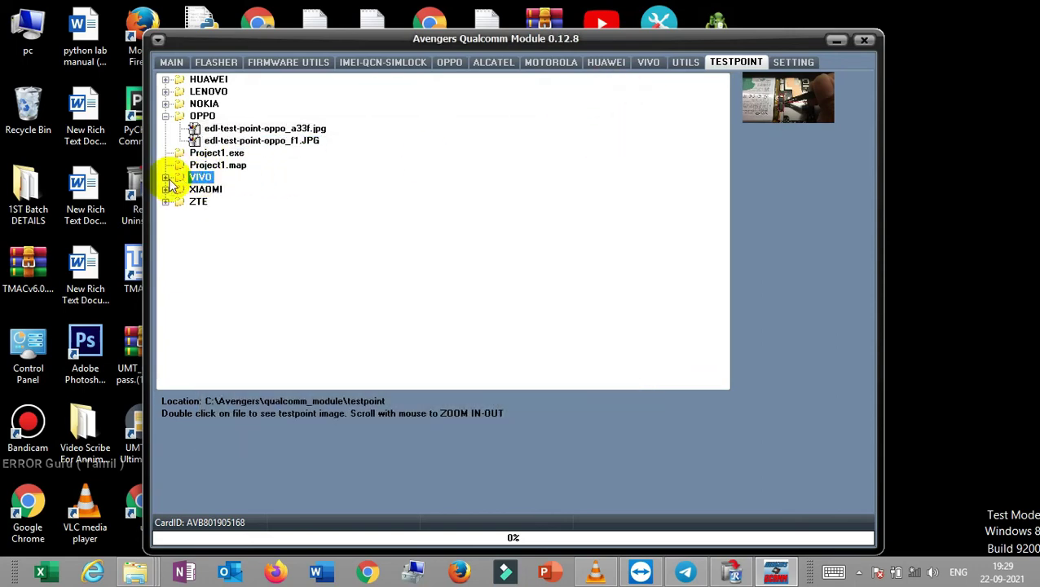
left_click(165, 179)
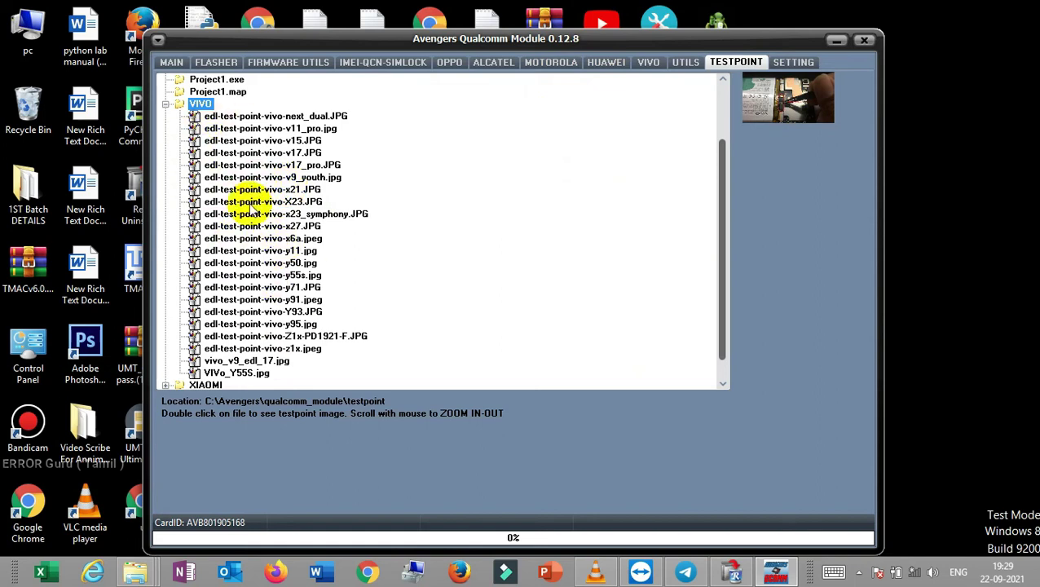
Step: Review the backup and QCN settings, and return to the main functions
left_click(794, 65)
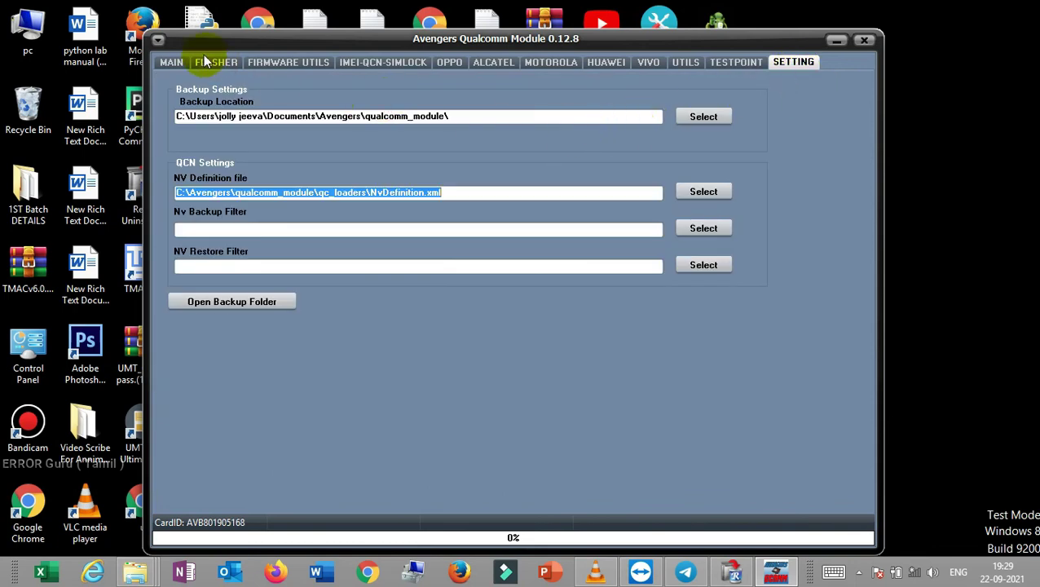
left_click(175, 62)
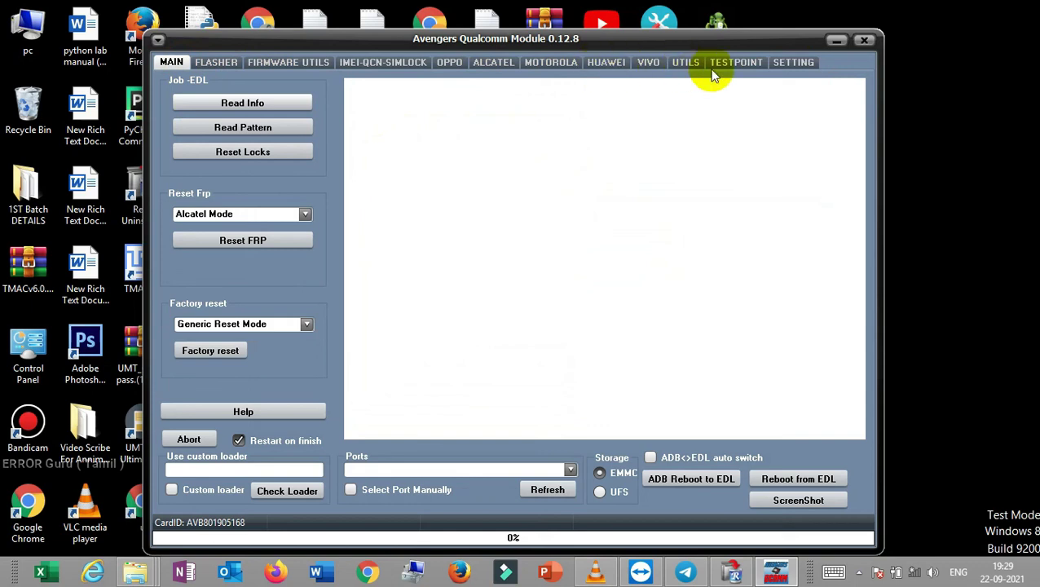